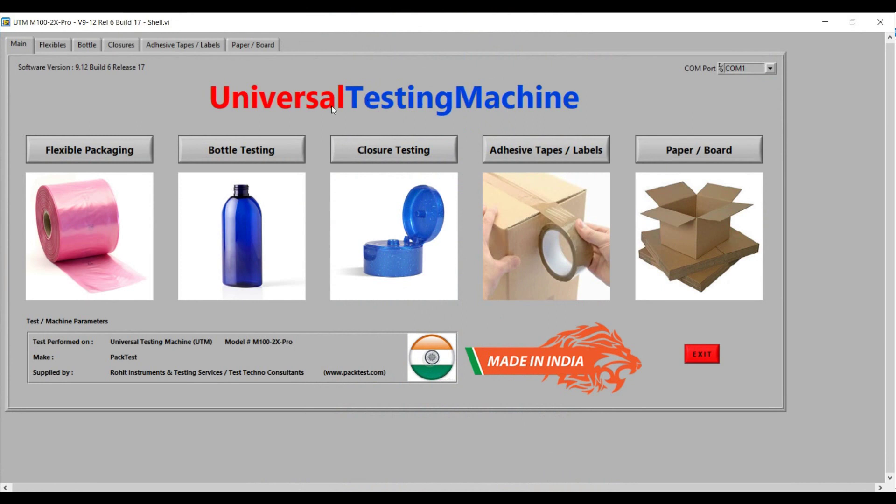
# - Open the Bottle Testing compression test setup for the 100 Kg loadcell
pyautogui.click(286, 146)
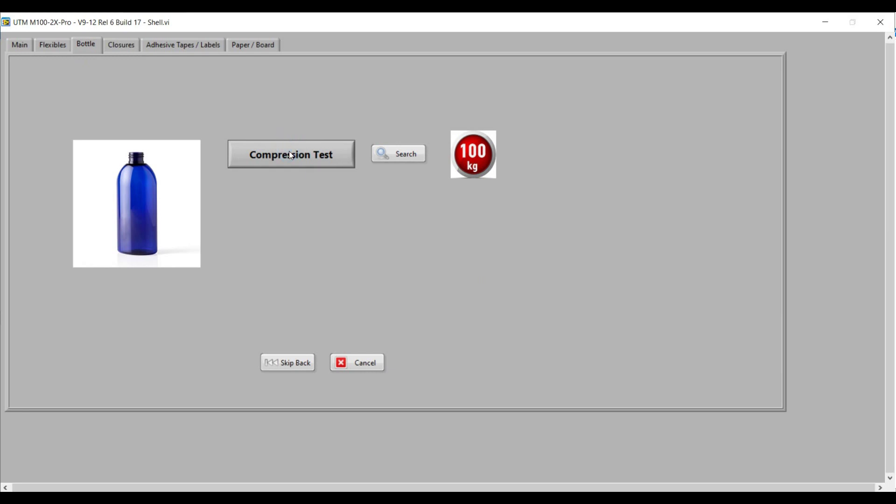
pyautogui.click(294, 157)
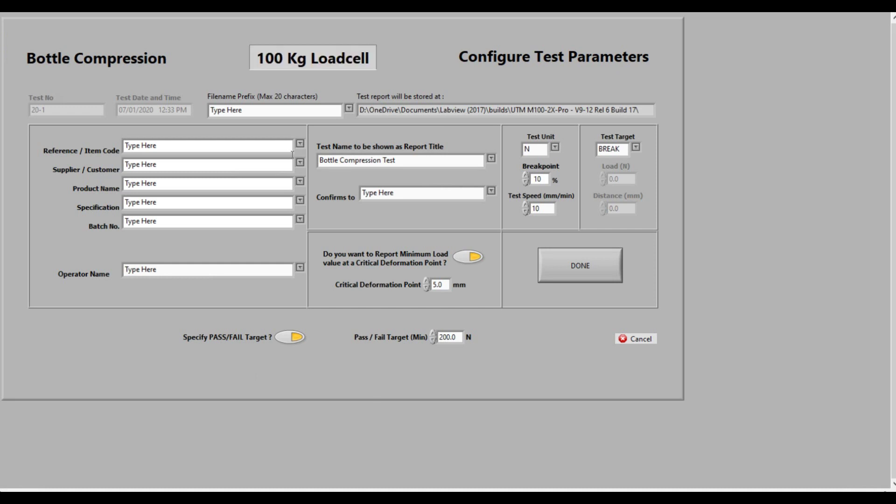
# - Enter filename prefix ABCD, reference 'Item Code 12345', supplier 'Supplier ABC' and product 'Product 123'
pyautogui.click(251, 111)
pyautogui.write('ABCD')
pyautogui.press('Tab')
pyautogui.write('Item')
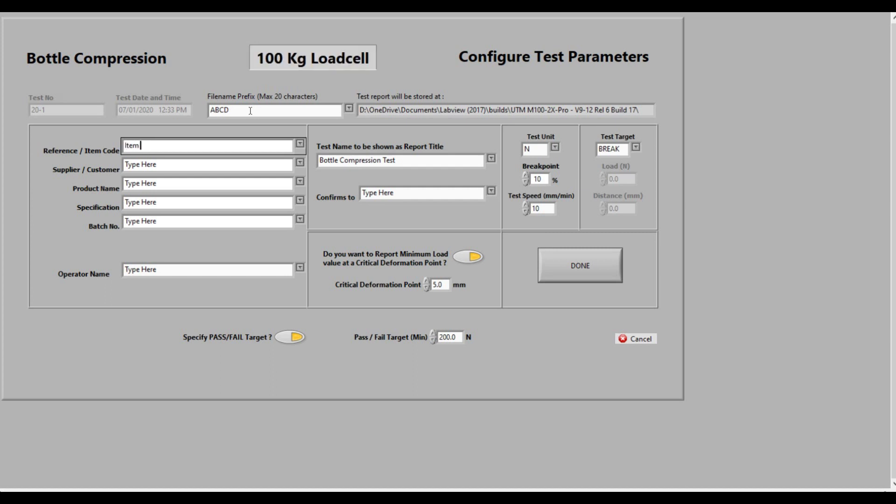
pyautogui.write(' Code 12345')
pyautogui.press('Tab')
pyautogui.write('Supplier')
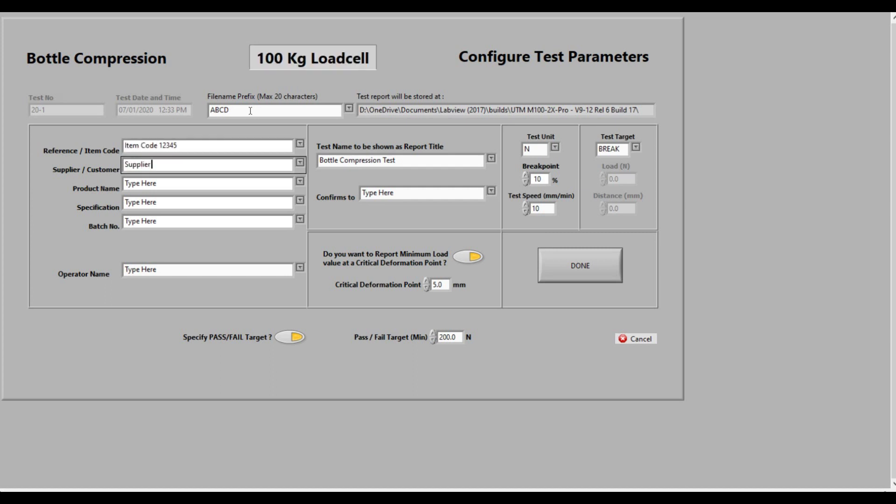
pyautogui.write(' ABC')
pyautogui.press('Tab')
pyautogui.write('Product')
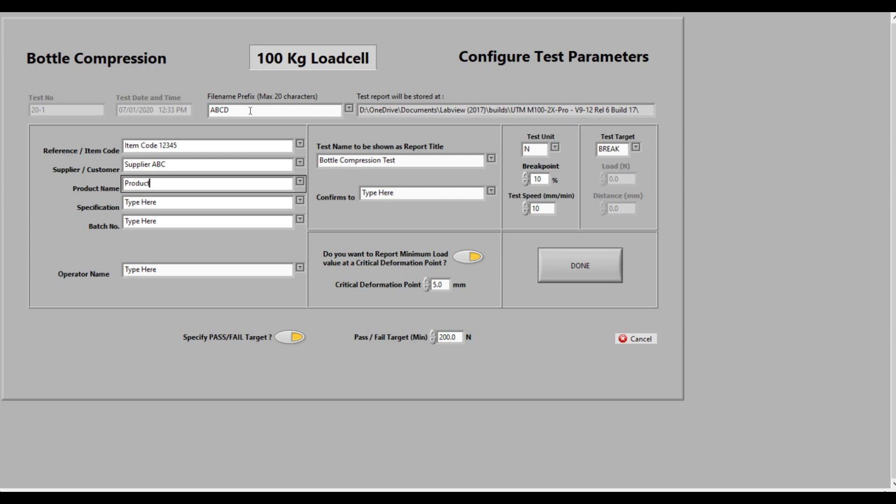
pyautogui.write(' 123')
# - Enter specification 400ml, batch BAT123, the operator's name, and Confirms to 'STP No. 123'
pyautogui.press('Tab')
pyautogui.write('400')
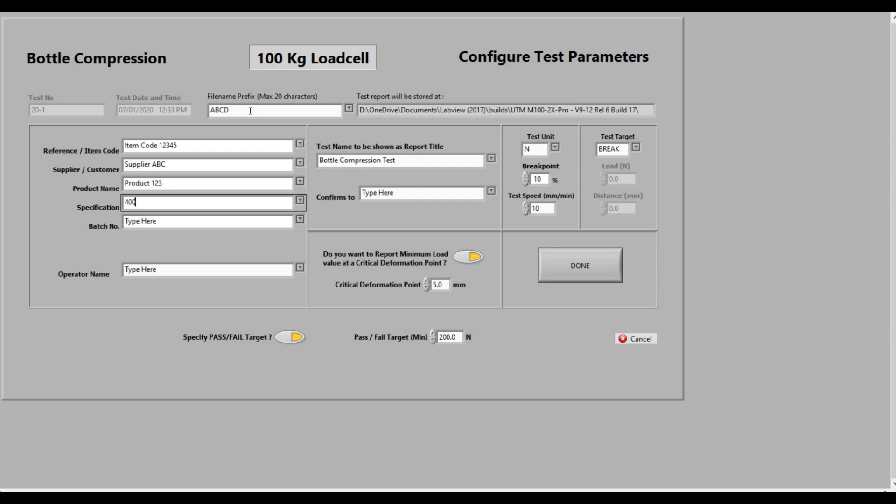
pyautogui.write('ml')
pyautogui.press('Tab')
pyautogui.write('BAT123')
pyautogui.press('Tab')
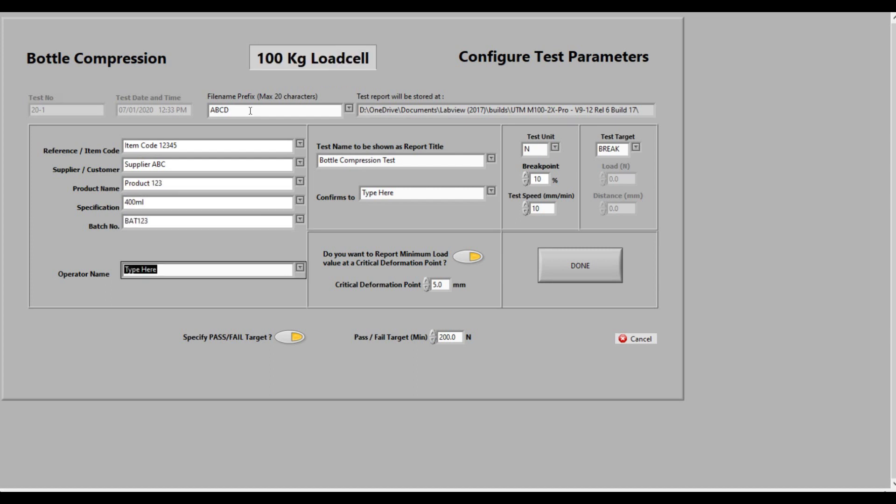
pyautogui.press('Tab')
pyautogui.press('Tab')
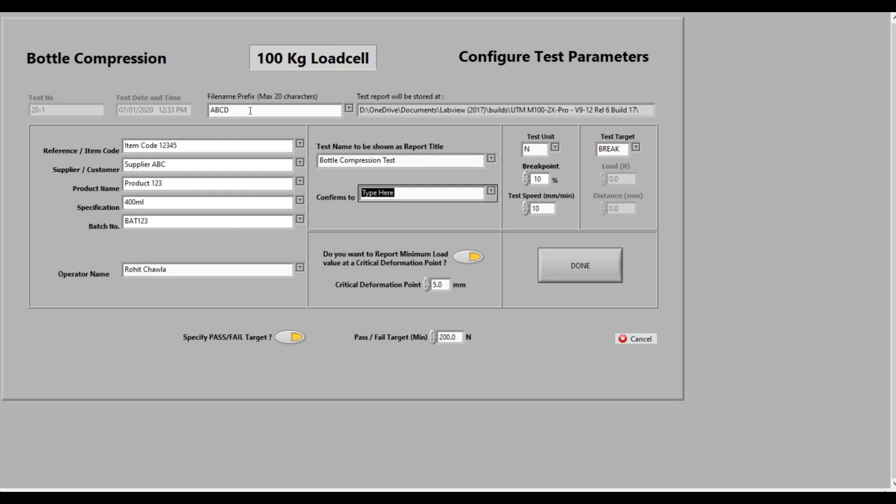
pyautogui.write('STP No. 123')
# - Keep N as the test unit and select the test speed field for editing
pyautogui.click(556, 148)
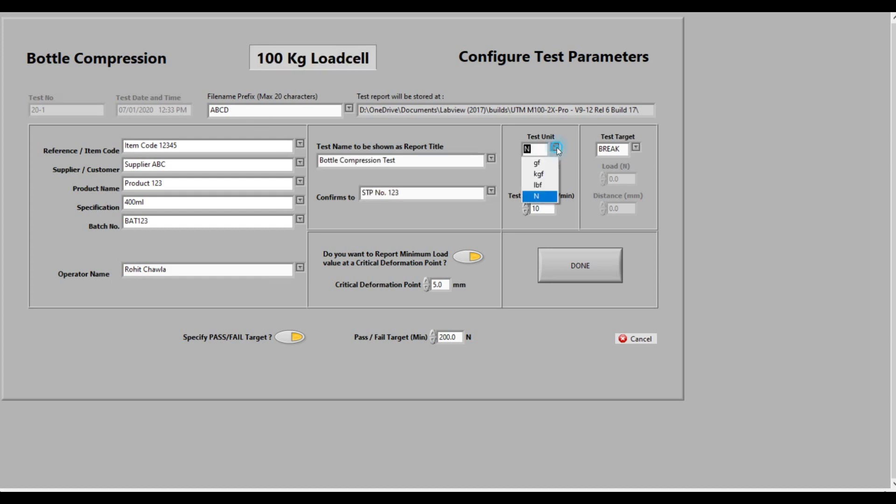
pyautogui.click(553, 197)
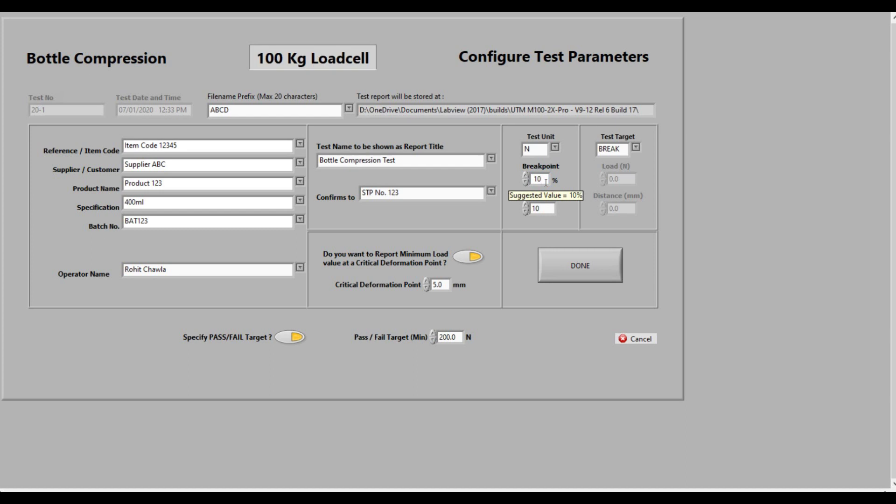
pyautogui.click(546, 211)
pyautogui.click(545, 210)
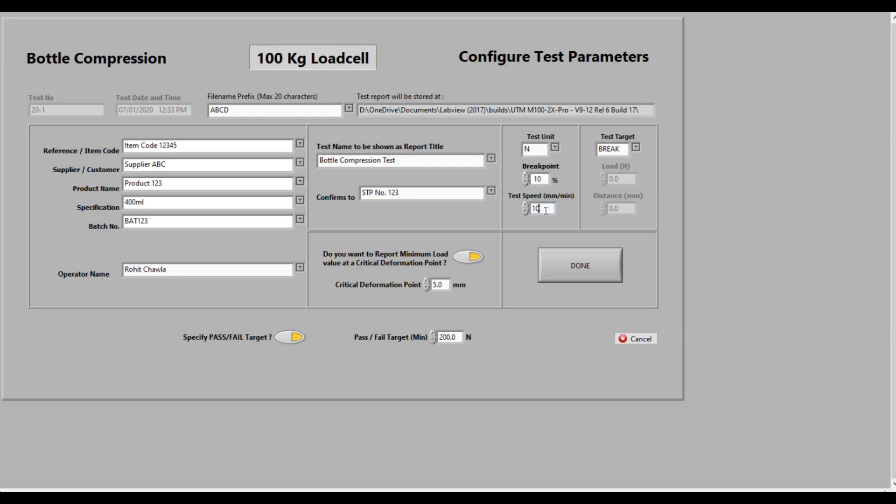
# - Change the test speed to 33 mm/min and keep the test target on BREAK
pyautogui.press('BackSpace')
pyautogui.write('33')
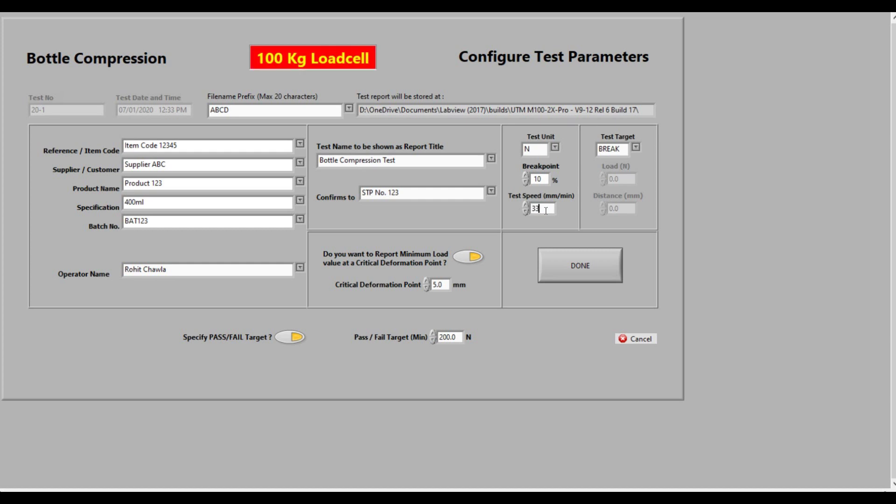
pyautogui.click(636, 147)
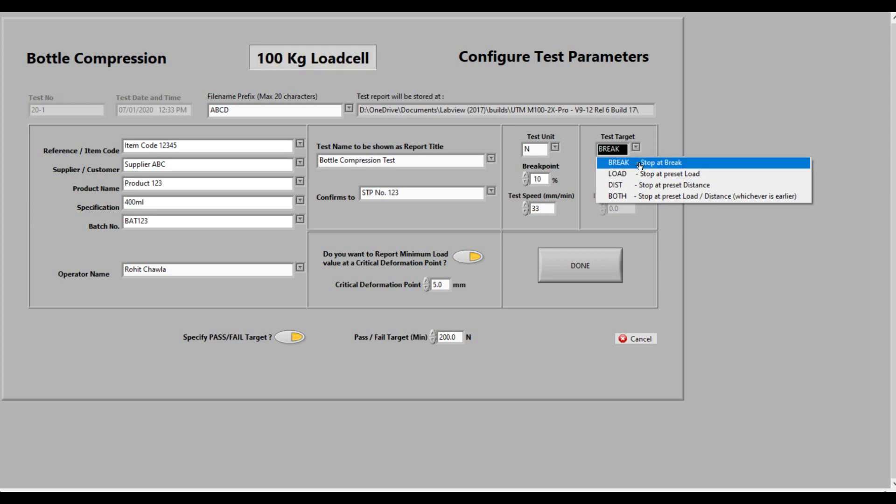
pyautogui.click(638, 164)
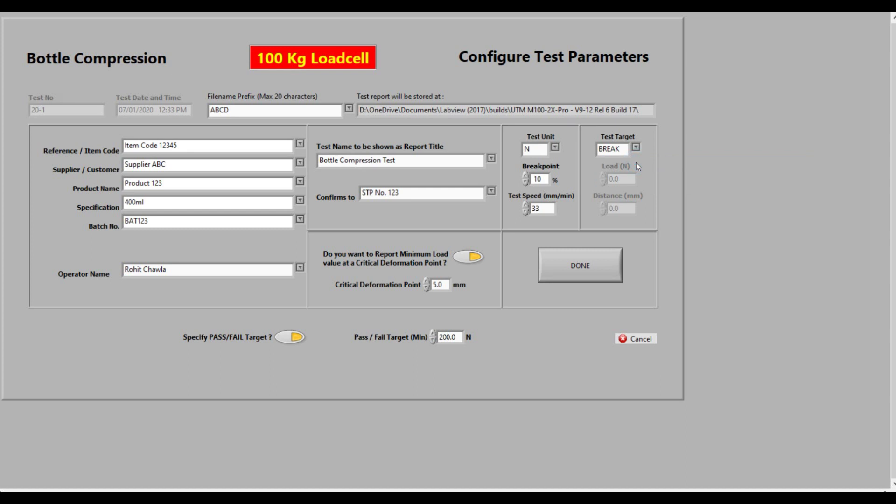
# - Try the LOAD, DIST and load-or-distance test targets, then return to BREAK
pyautogui.click(636, 147)
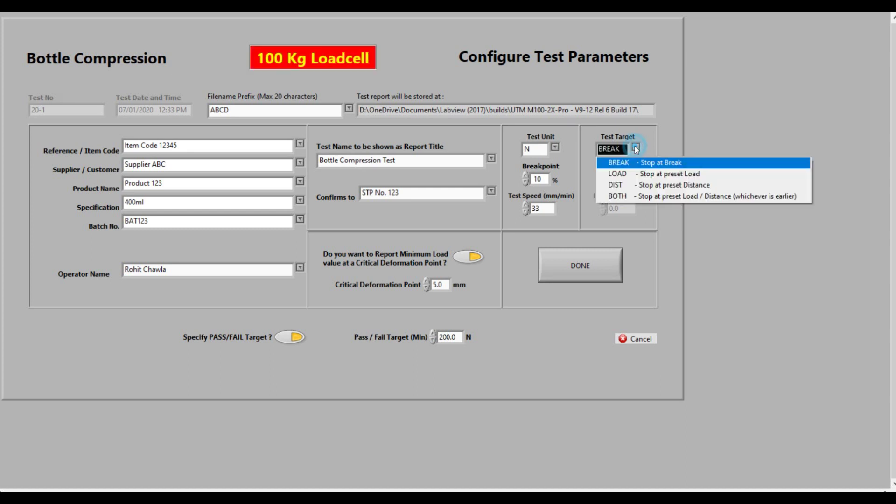
pyautogui.click(641, 175)
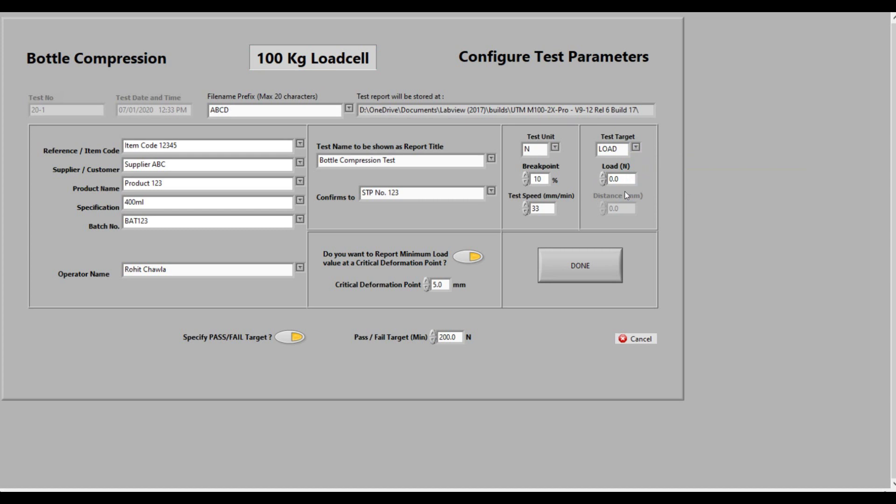
pyautogui.click(636, 148)
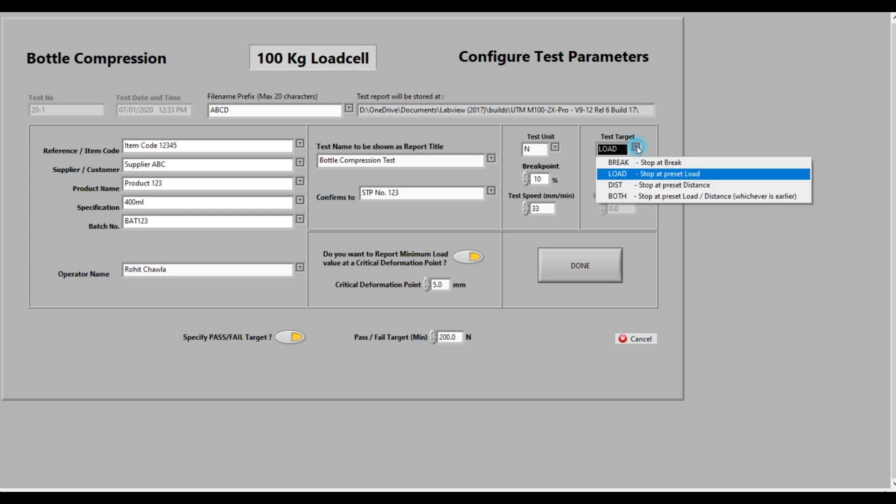
pyautogui.click(639, 184)
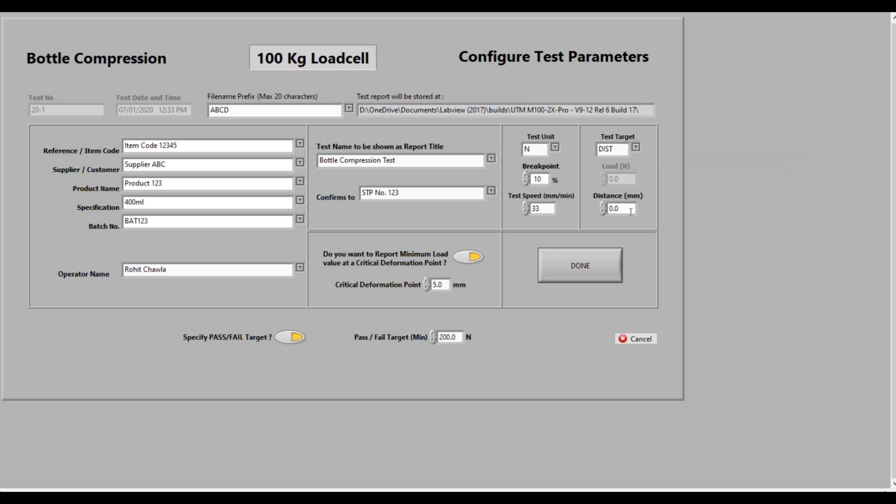
pyautogui.click(637, 149)
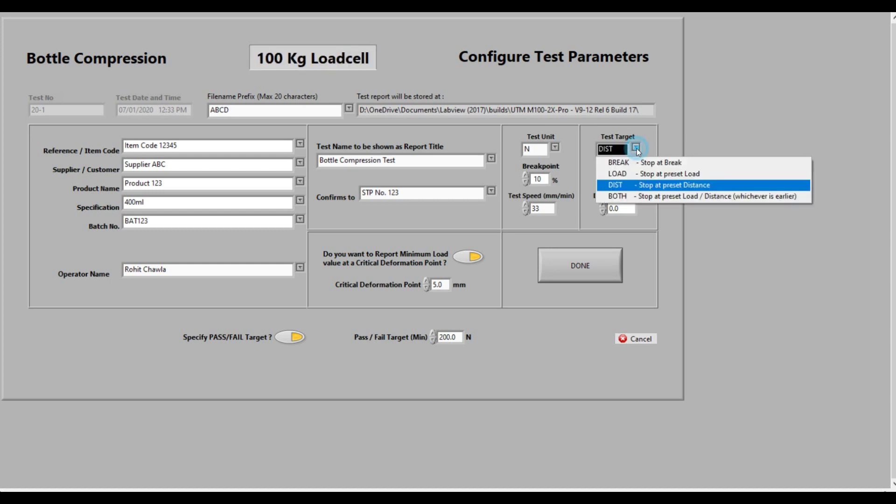
pyautogui.click(637, 148)
pyautogui.click(637, 148)
pyautogui.click(644, 198)
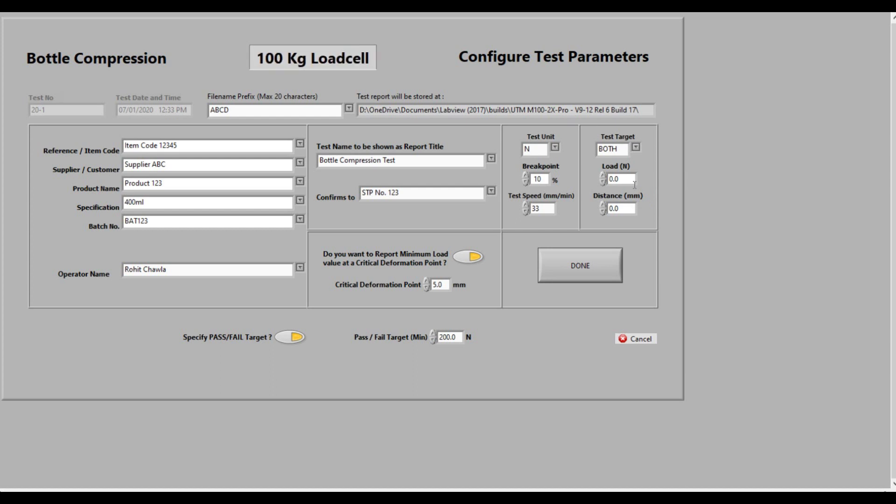
pyautogui.click(635, 147)
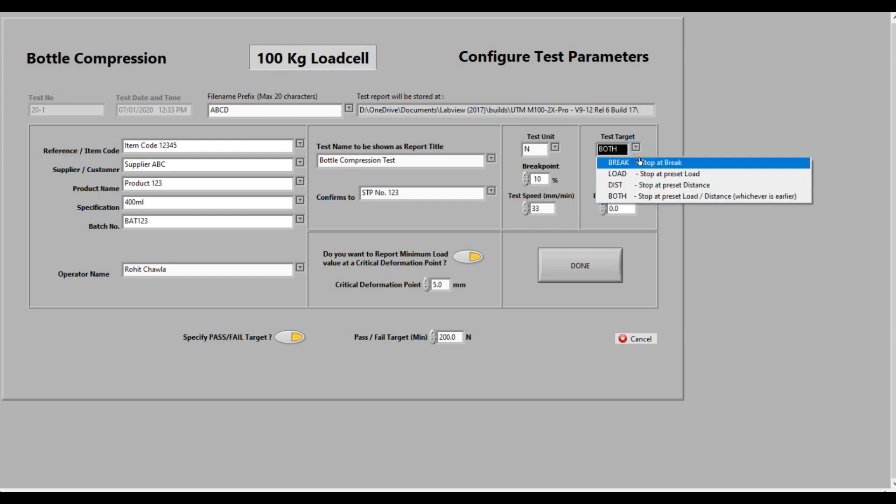
pyautogui.click(639, 162)
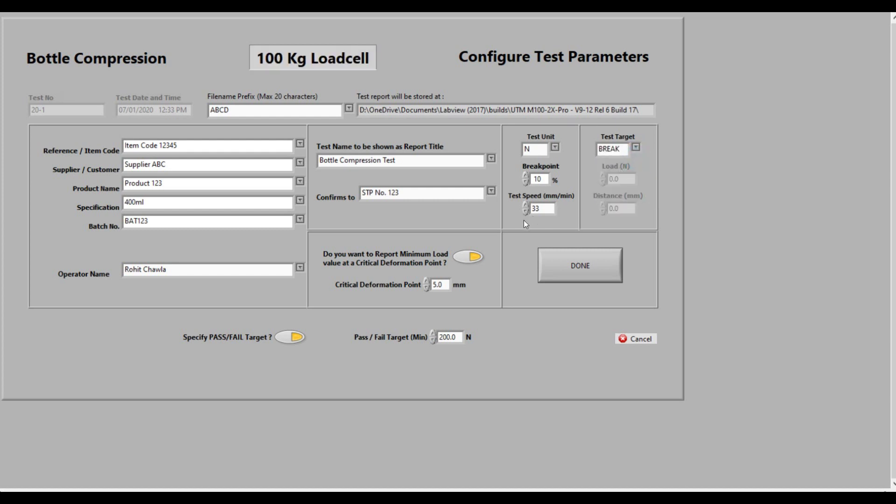
# - Report minimum load at a 3.0 mm critical deformation point and keep the 200.0 N pass/fail target
pyautogui.click(469, 259)
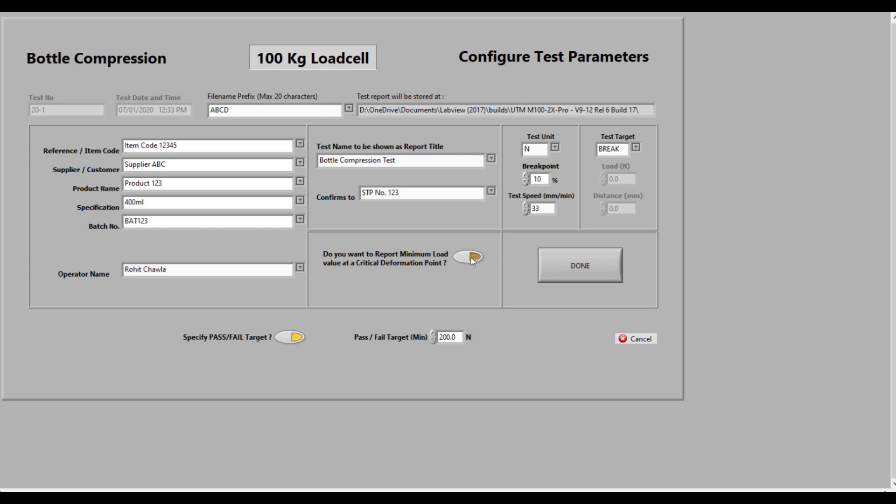
pyautogui.click(472, 256)
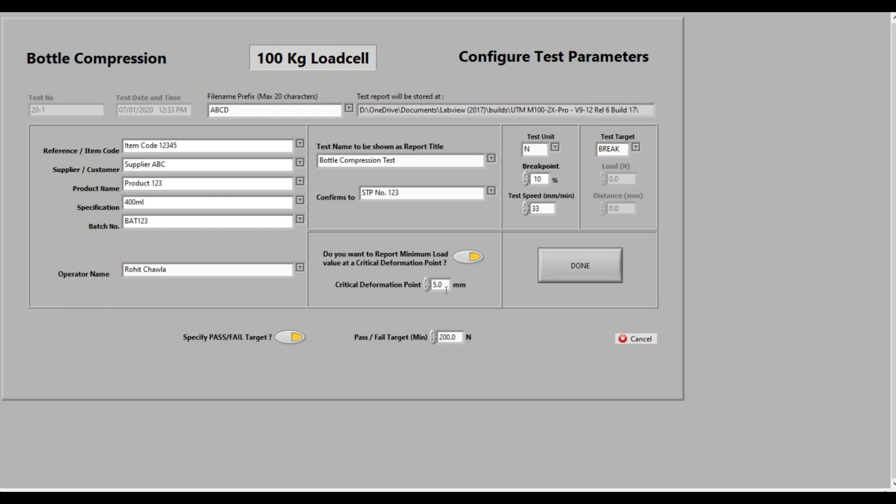
pyautogui.moveTo(446, 289); pyautogui.dragTo(426, 287)
pyautogui.write('3')
pyautogui.click(296, 336)
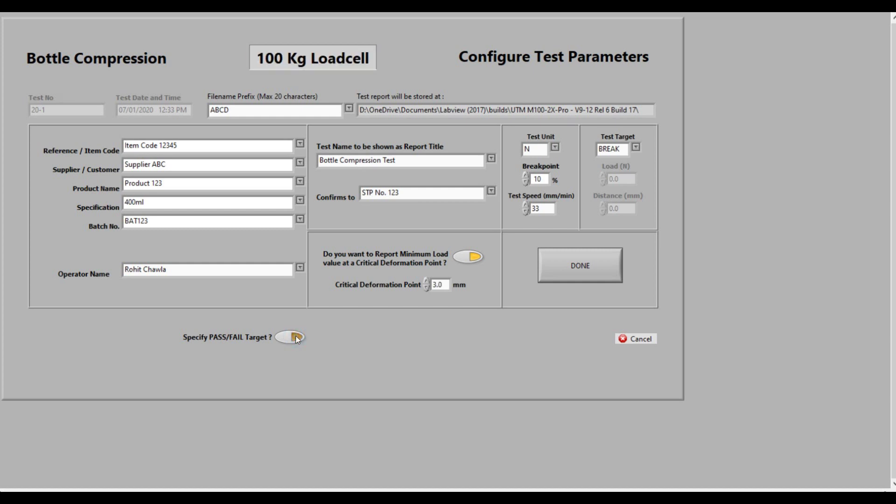
pyautogui.click(296, 336)
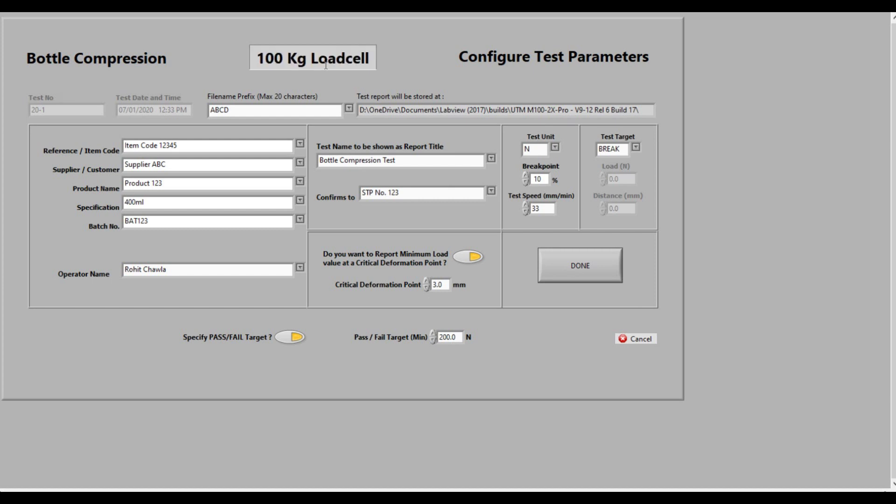
# - Confirm the test parameters with 'Yes, Continue.' and start the compression test
pyautogui.click(561, 266)
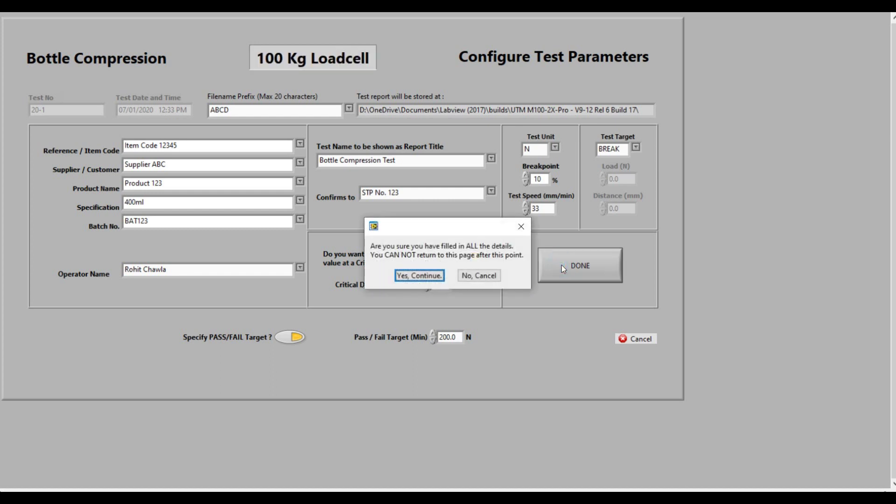
pyautogui.click(432, 276)
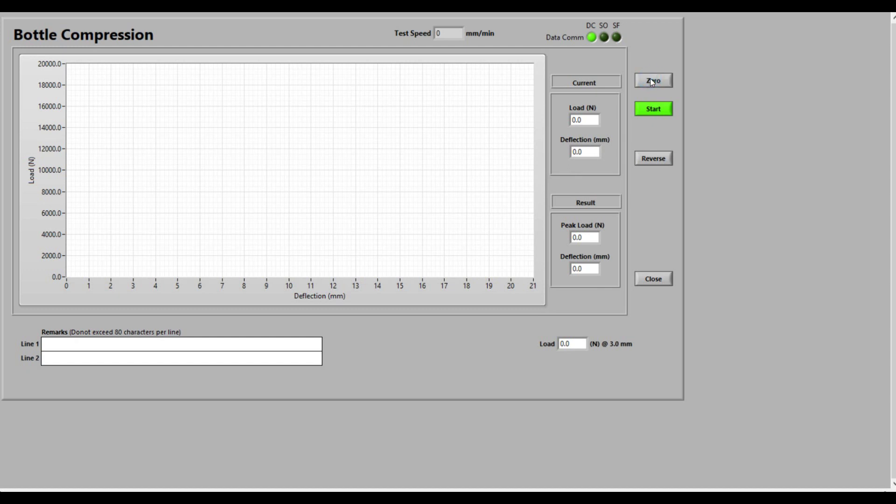
pyautogui.click(654, 109)
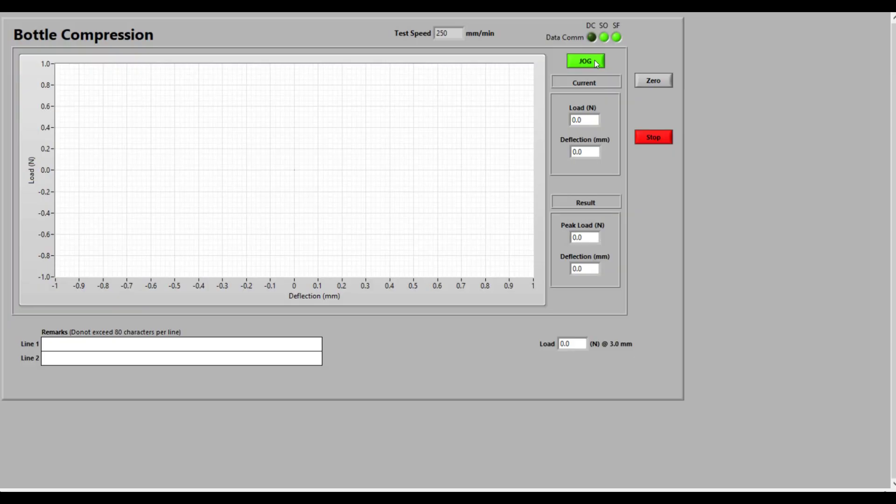
# - Jog the platen to break the bottle at 398.3 N, acknowledge the breakpoint, and save the PDF report
pyautogui.click(596, 64)
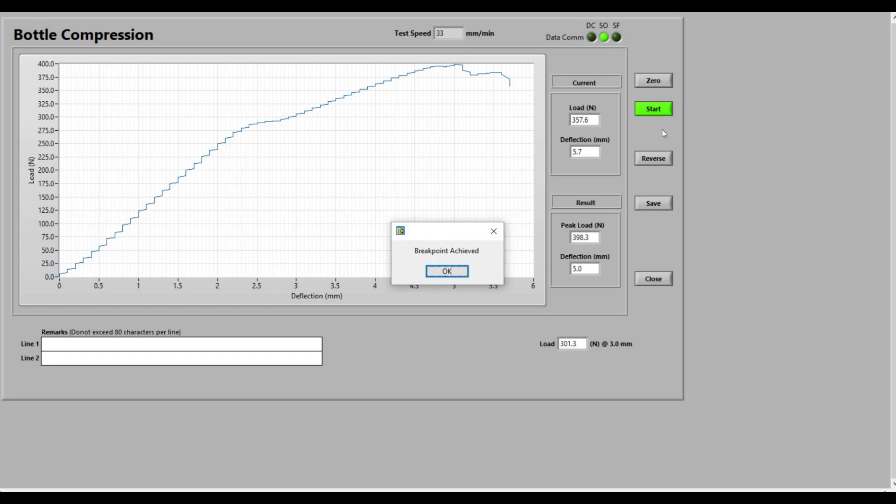
pyautogui.click(455, 273)
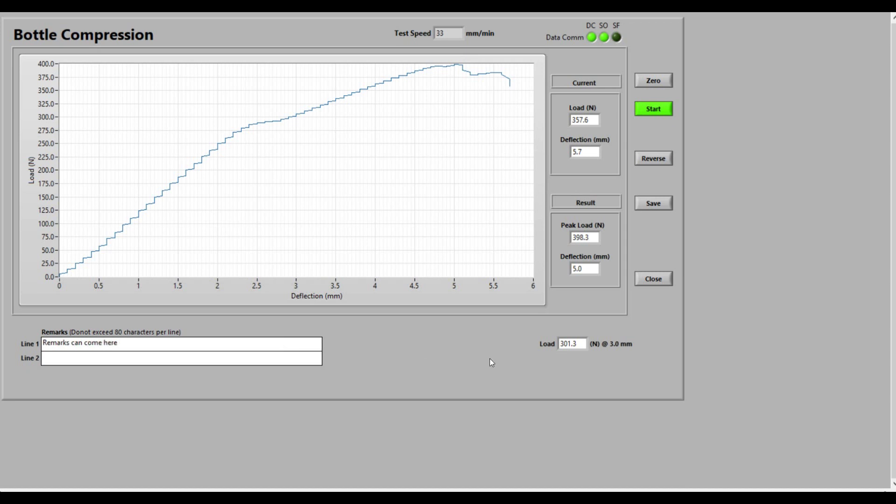
pyautogui.click(648, 203)
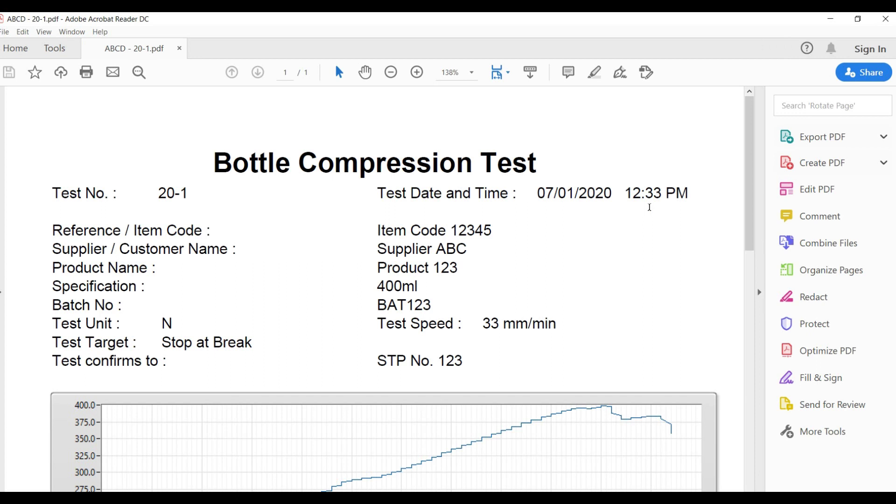
# - Scroll ABCD - 20-1.pdf past the graph to the PASS result and Remarks sections
pyautogui.scroll(-3, 650, 208)
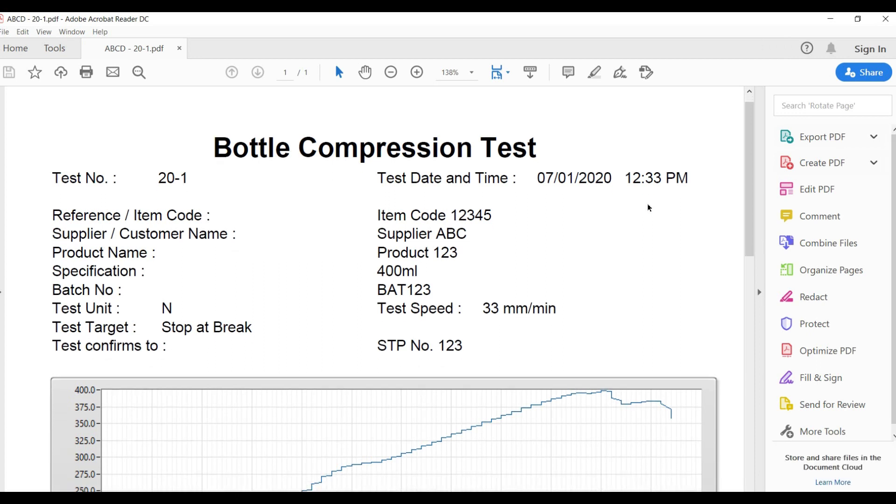
pyautogui.scroll(-2, 649, 207)
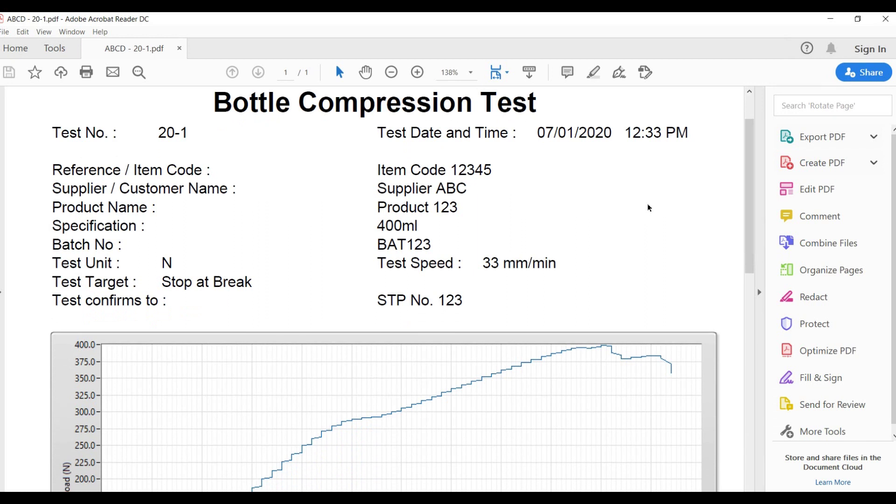
pyautogui.scroll(-2, 649, 208)
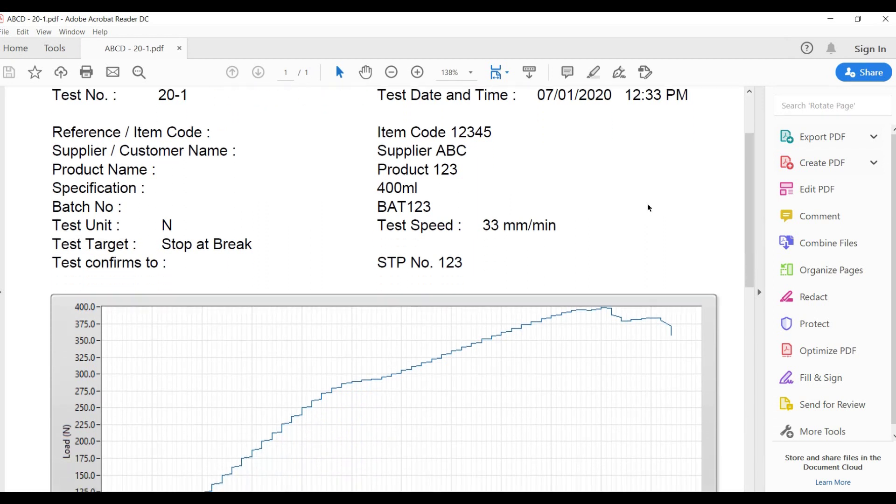
pyautogui.scroll(-2, 649, 208)
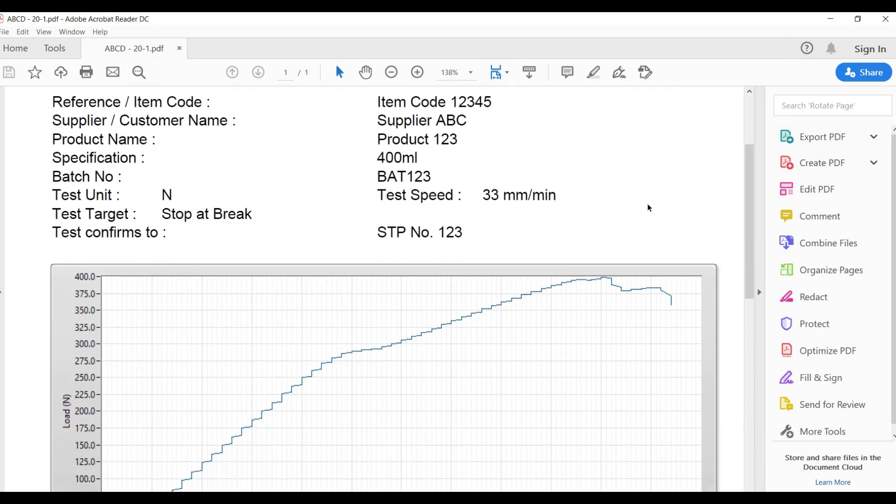
pyautogui.scroll(-2, 649, 208)
pyautogui.scroll(-2, 652, 208)
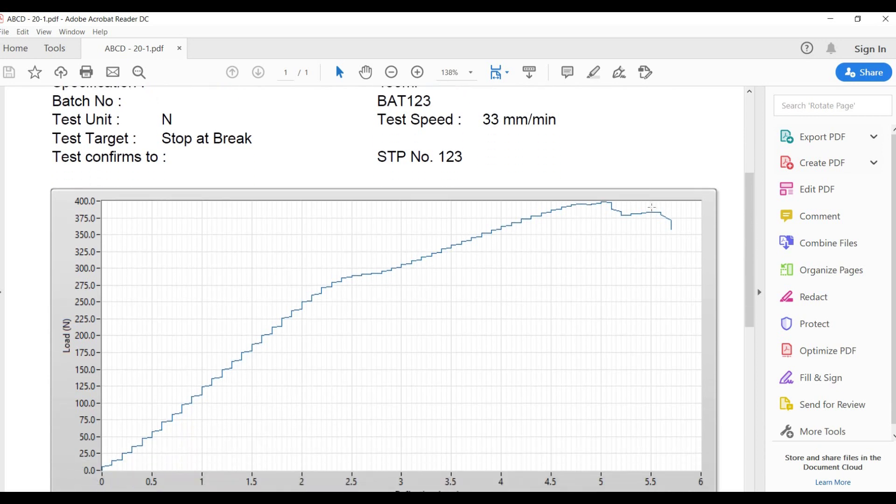
pyautogui.scroll(-2, 651, 207)
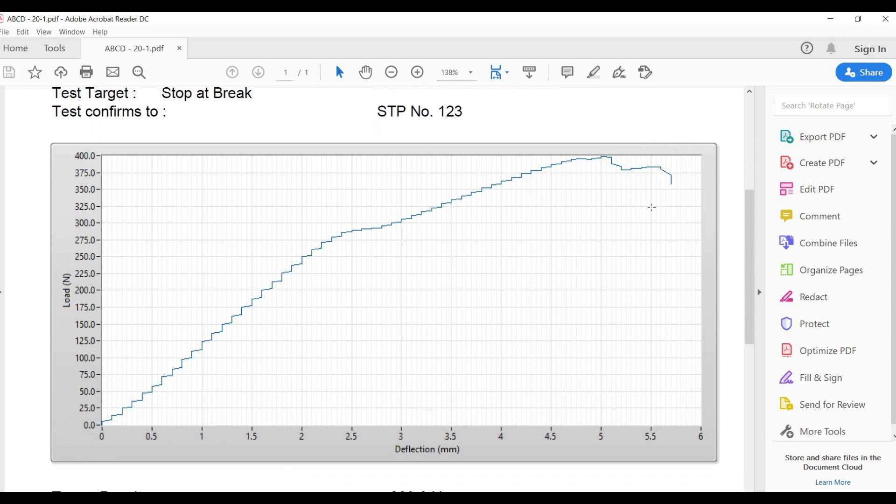
pyautogui.scroll(-2, 652, 208)
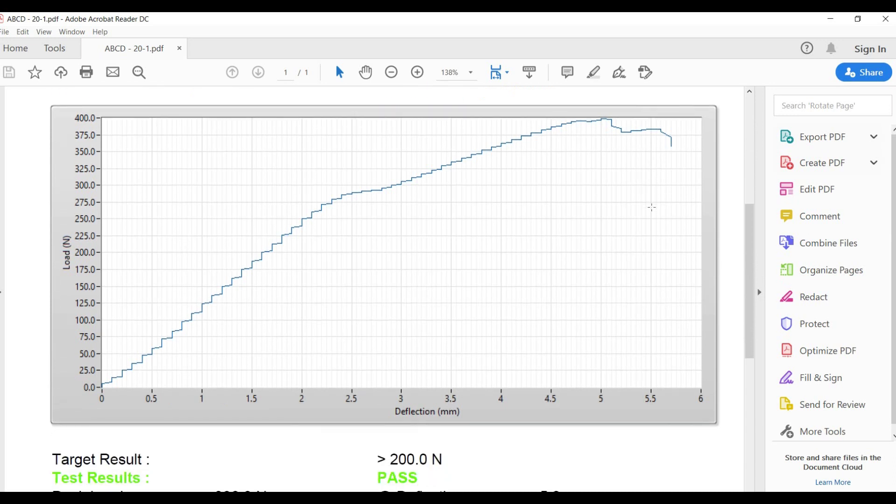
pyautogui.scroll(-2, 652, 207)
pyautogui.scroll(-2, 652, 207)
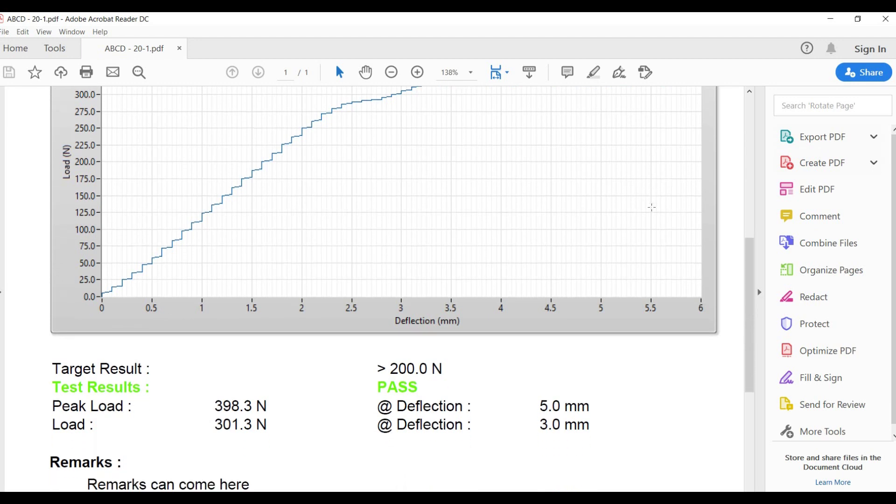
pyautogui.scroll(-2, 652, 207)
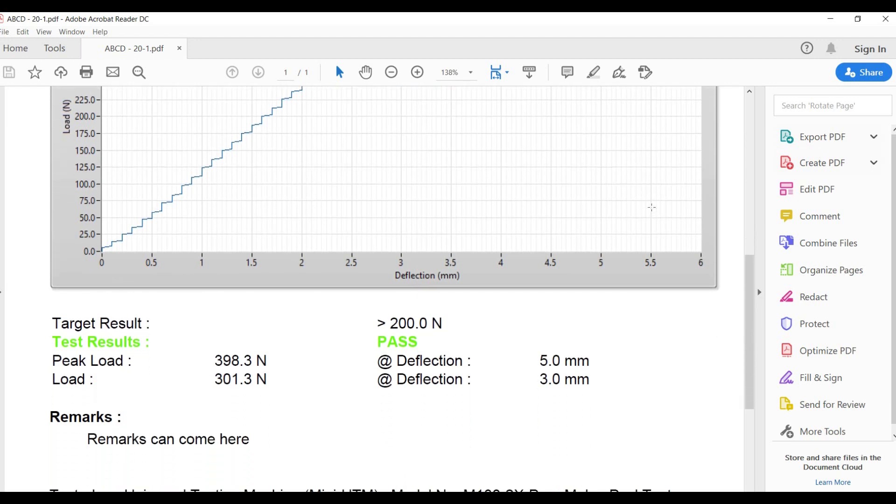
pyautogui.scroll(-2, 652, 207)
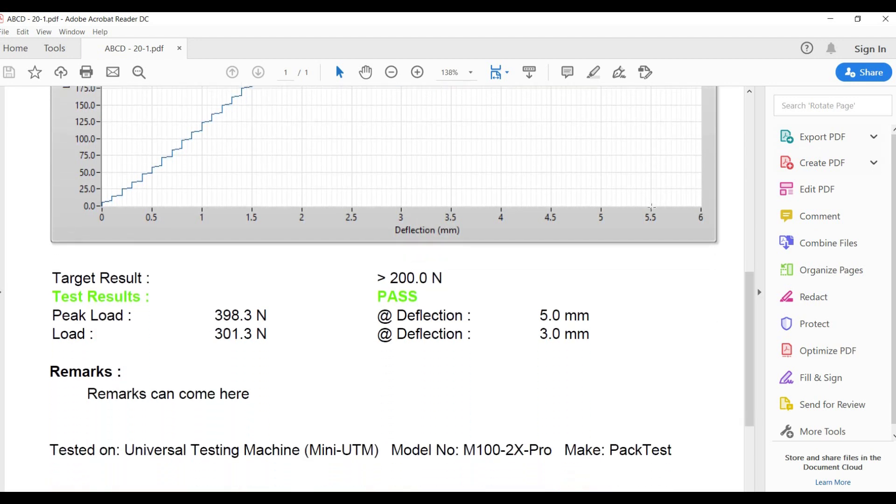
pyautogui.scroll(-2, 652, 207)
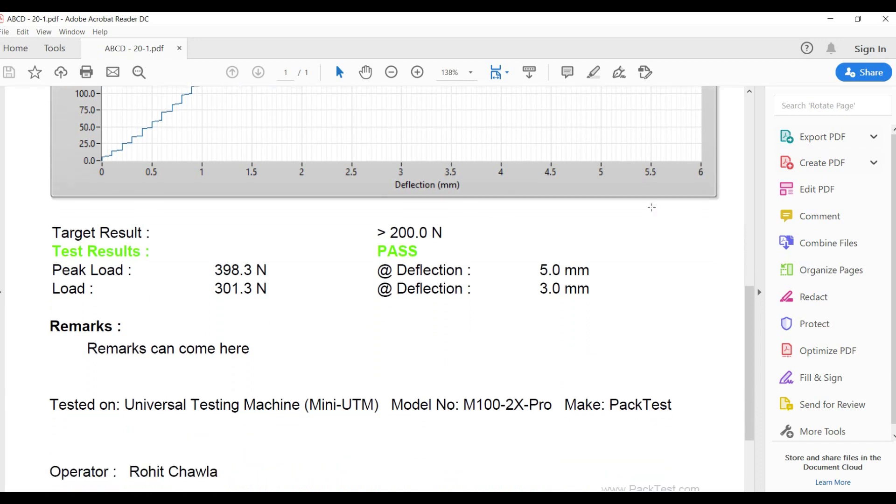